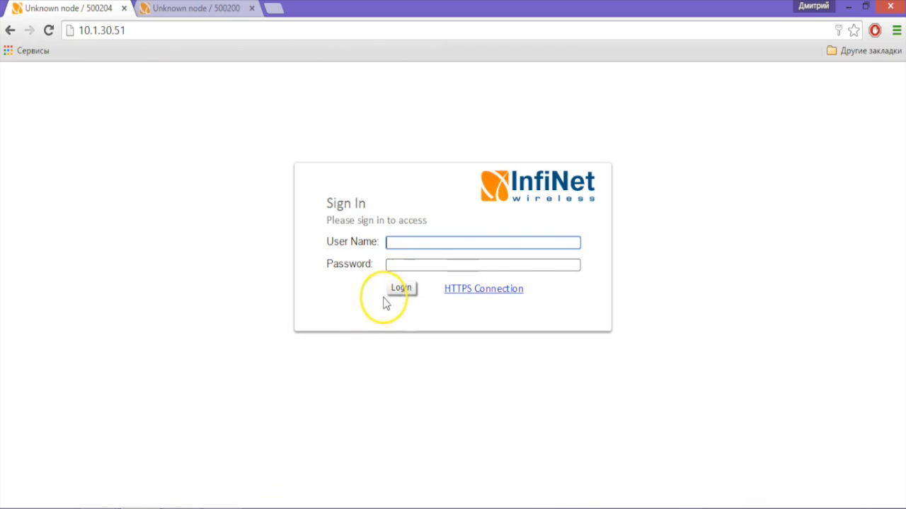
Step: Sign in to node 10.1.30.51 with the user name and password
text(123)
click(408, 266)
text(123)
click(403, 288)
Step: Sign in to node 10.1.30.52 with the same credentials
click(227, 14)
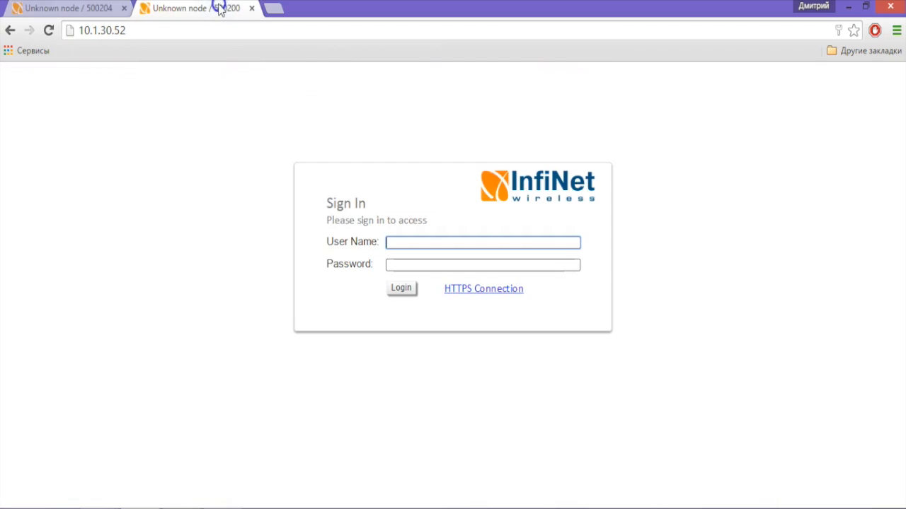
text(123)
key(Tab)
text(123)
click(402, 287)
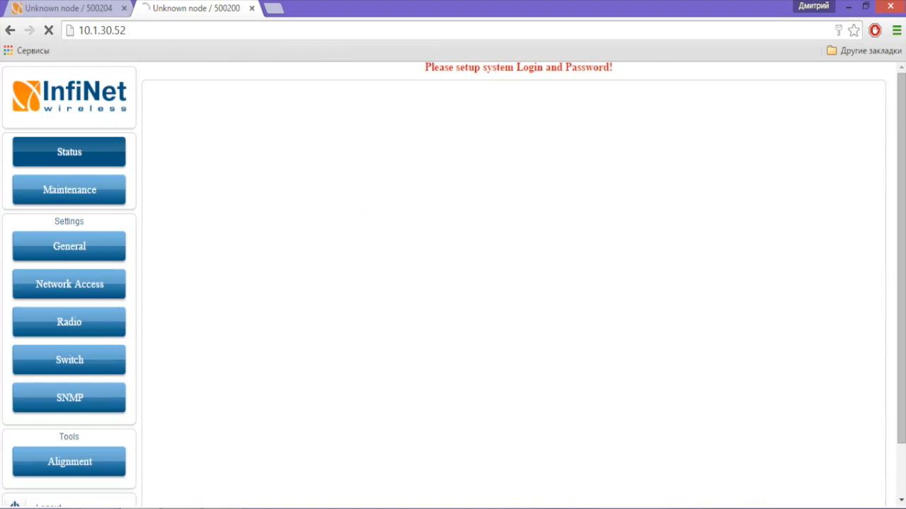
Step: Compare both nodes' Status pages, noting 10.1.30.52's wireless link is DOWN in Slave mode
click(49, 9)
click(170, 9)
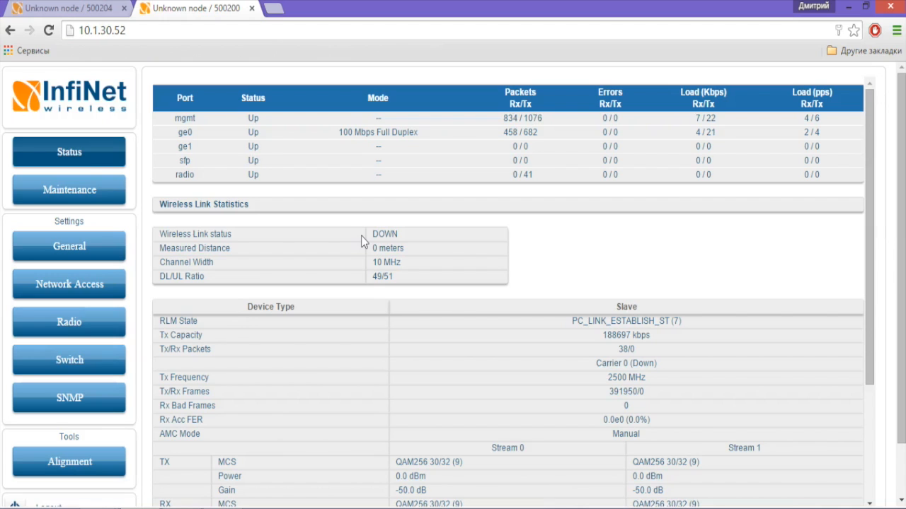
click(365, 236)
click(89, 191)
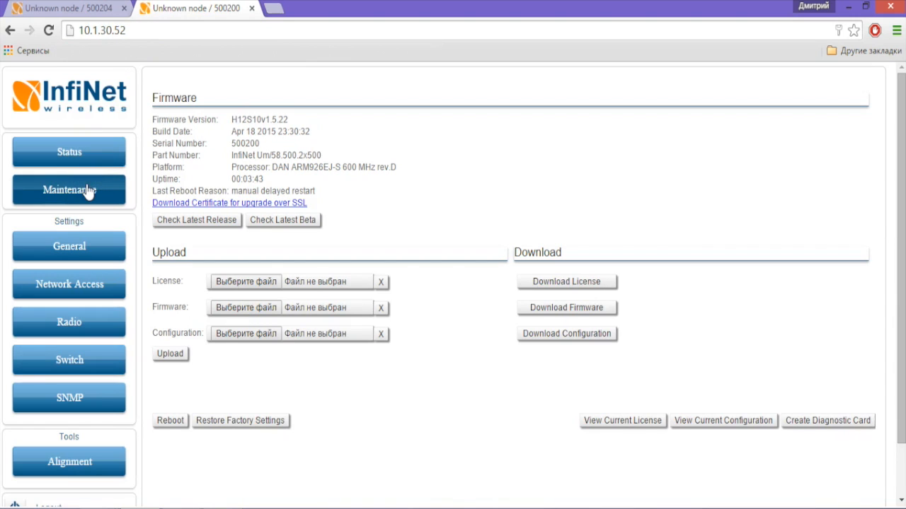
Step: Open 10.1.30.52's Maintenance page and highlight firmware version v1.5.22
click(82, 201)
click(266, 119)
drag(266, 119, 291, 121)
Step: Verify firmware 1.5.22 is the latest release, then view 10.1.30.52's Switch settings
click(211, 224)
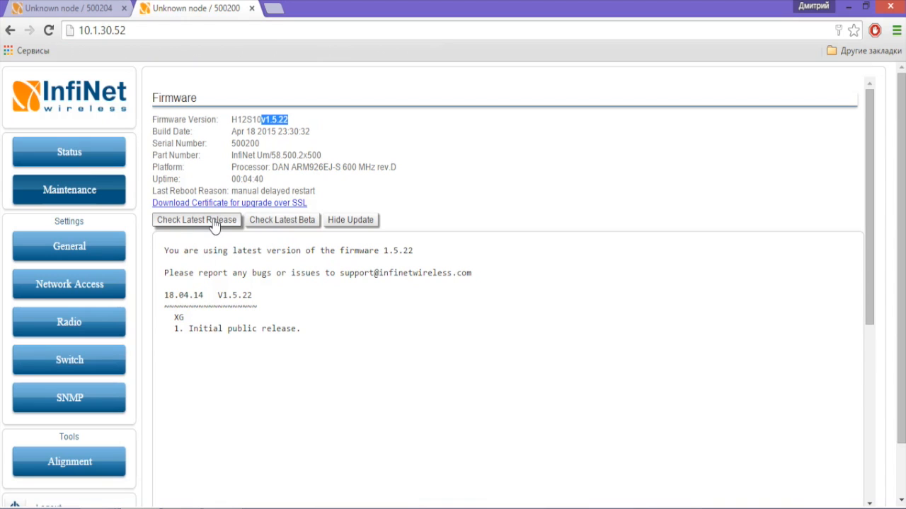
click(103, 364)
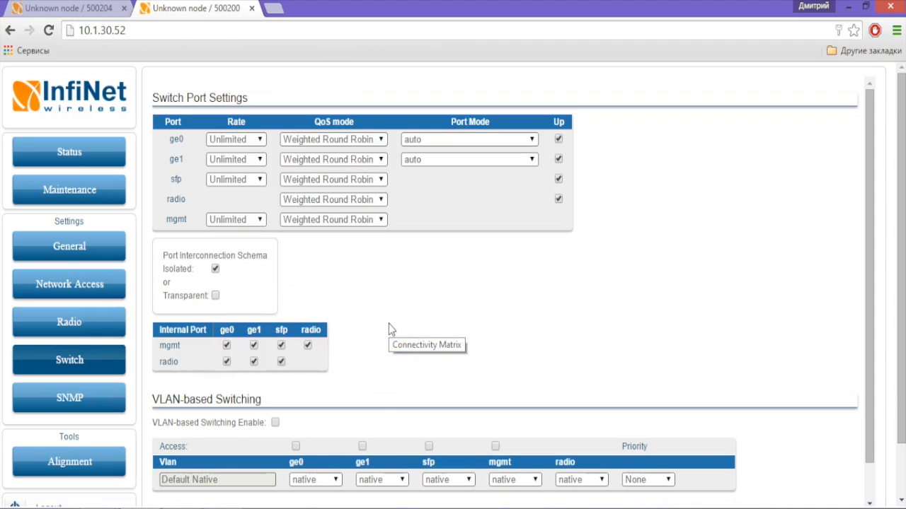
Step: Unlink mgmt–radio and radio–ge0 on both nodes, applying the change on 10.1.30.51
click(308, 347)
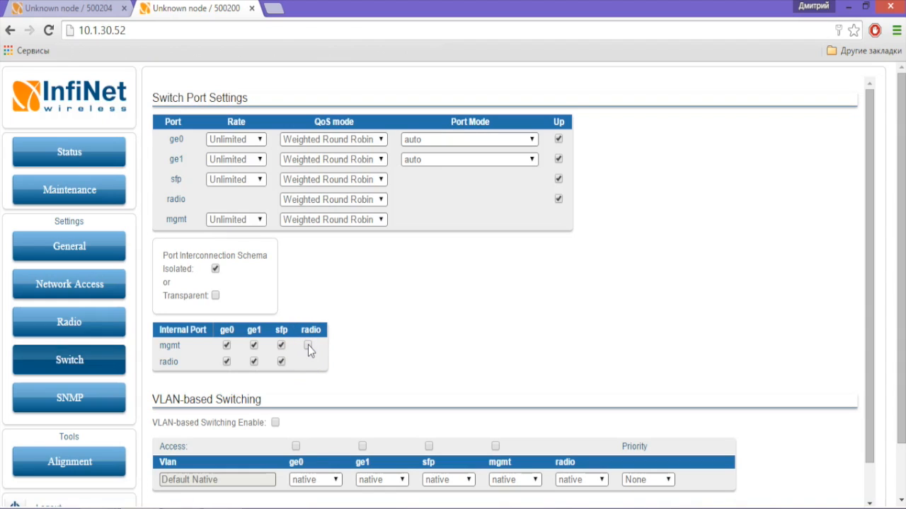
click(227, 362)
click(43, 9)
click(70, 360)
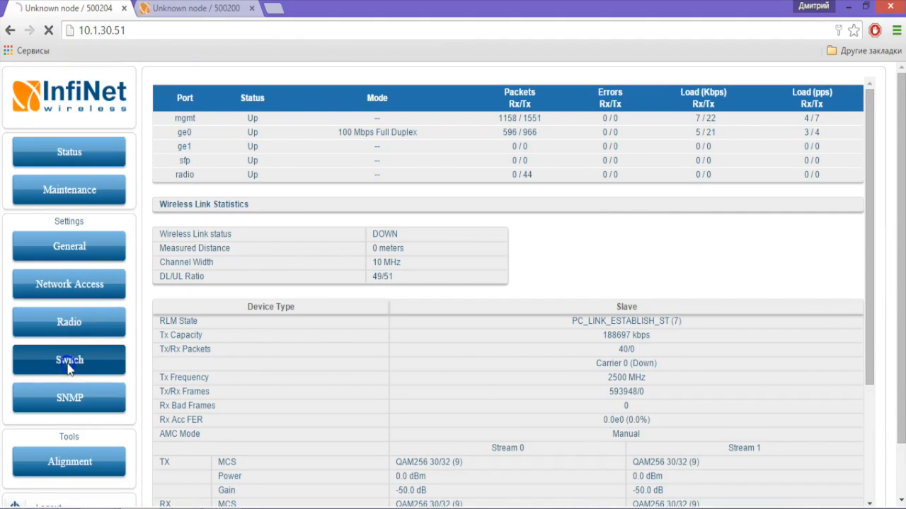
click(308, 346)
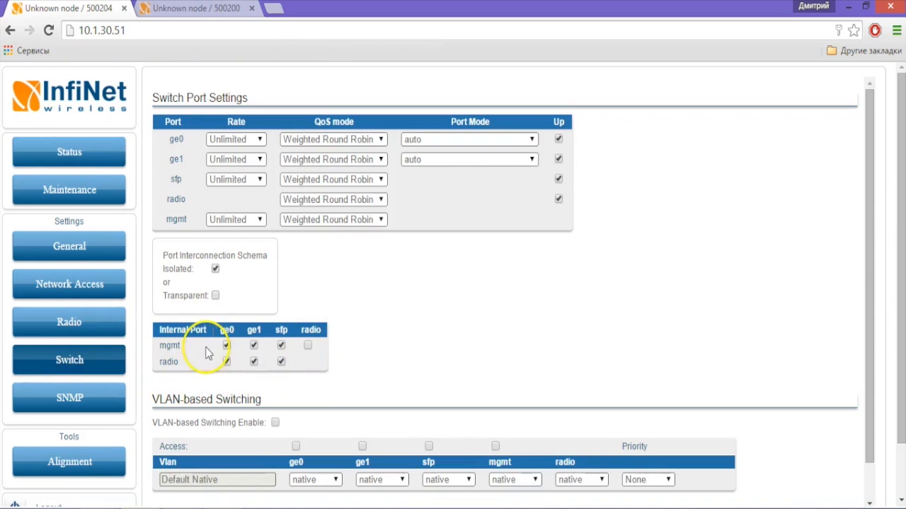
click(227, 365)
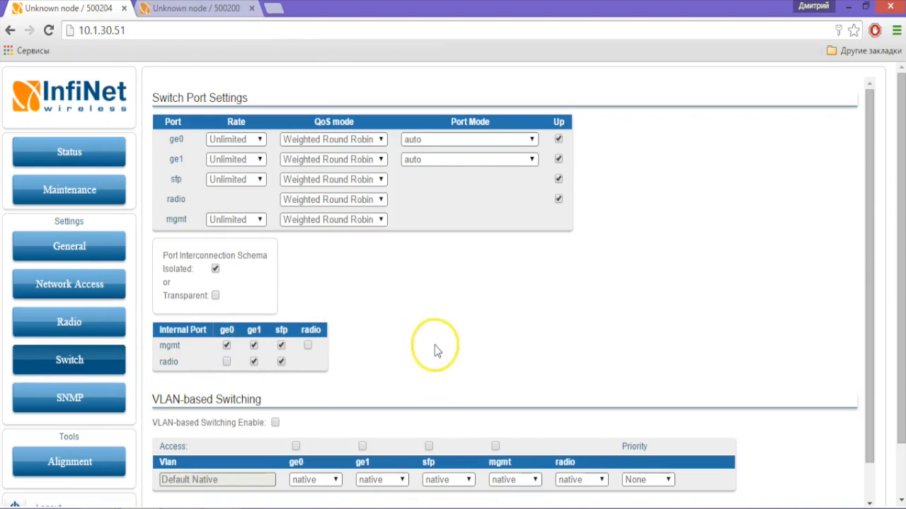
scroll(469, 331, down, 1)
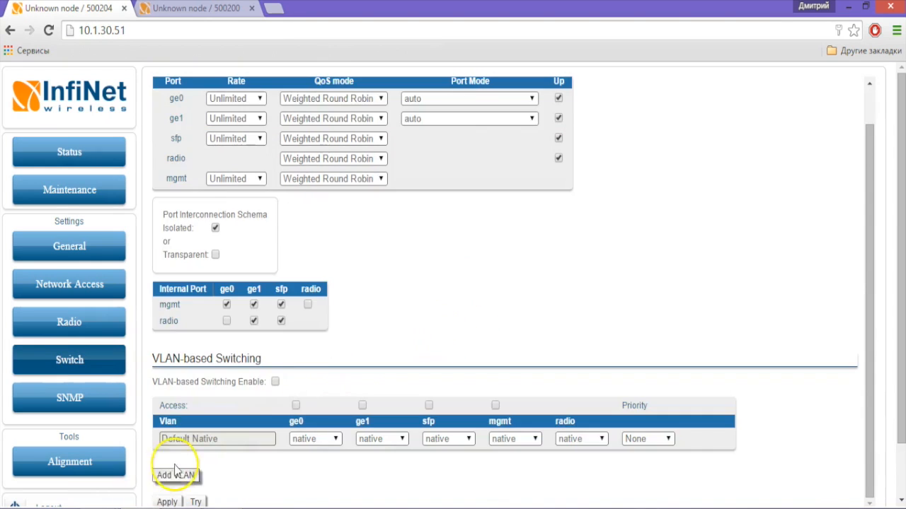
scroll(178, 474, down, 2)
click(167, 441)
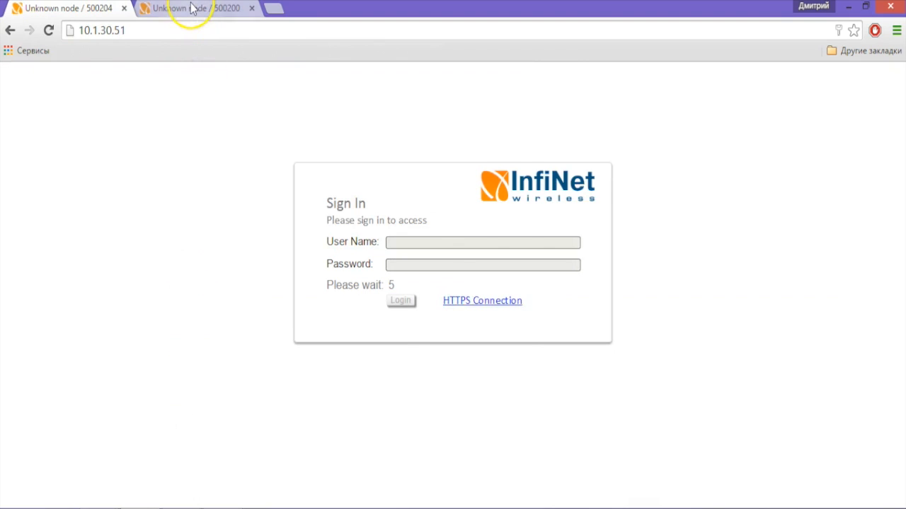
Step: Apply the switch port changes on node 10.1.30.52
click(196, 8)
scroll(344, 365, down, 3)
click(170, 440)
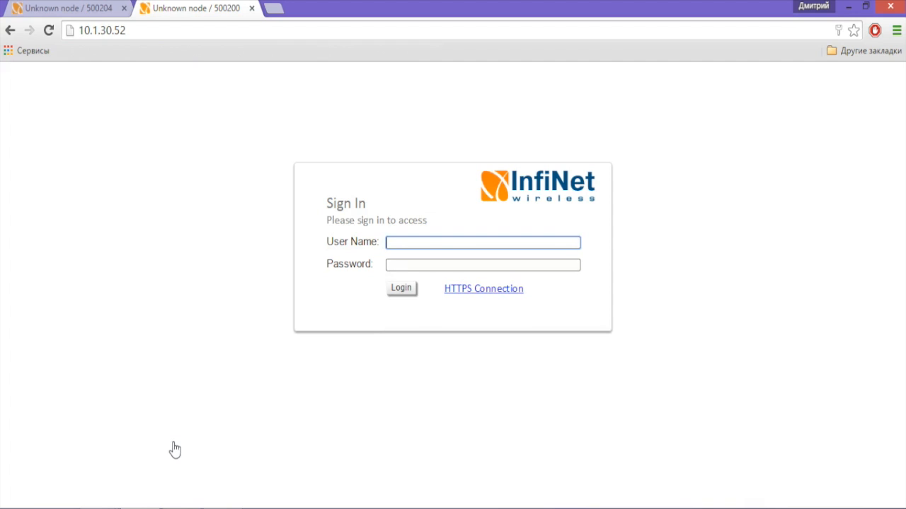
Step: Reload 10.1.30.52 after the expired session and sign back in
key(F5)
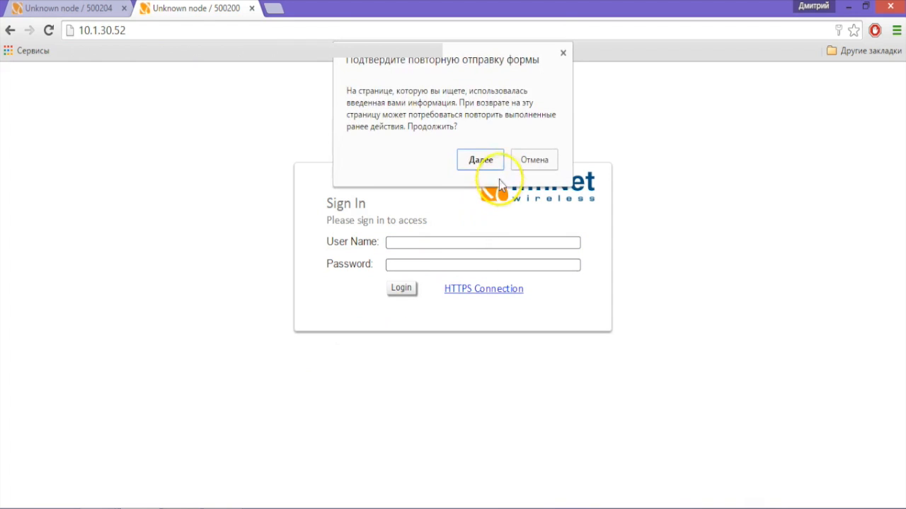
click(488, 160)
click(530, 130)
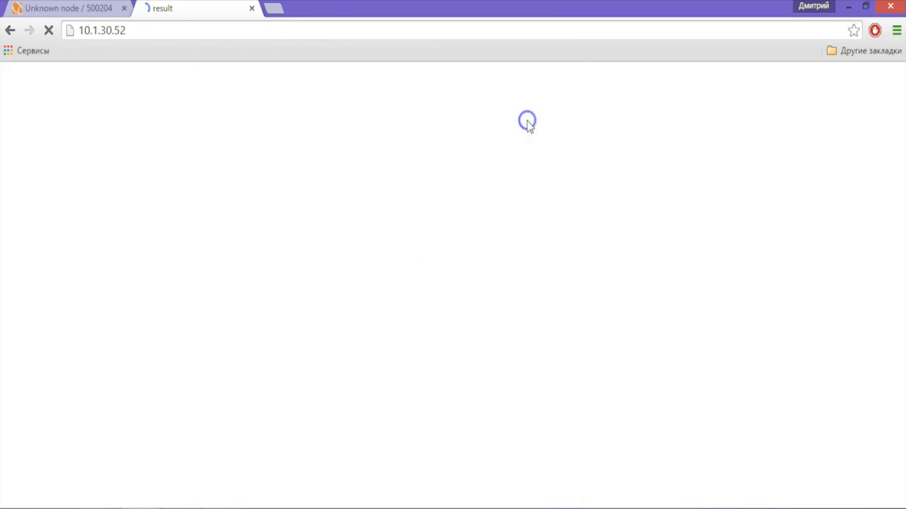
text(123)
key(Tab)
text(123)
click(412, 290)
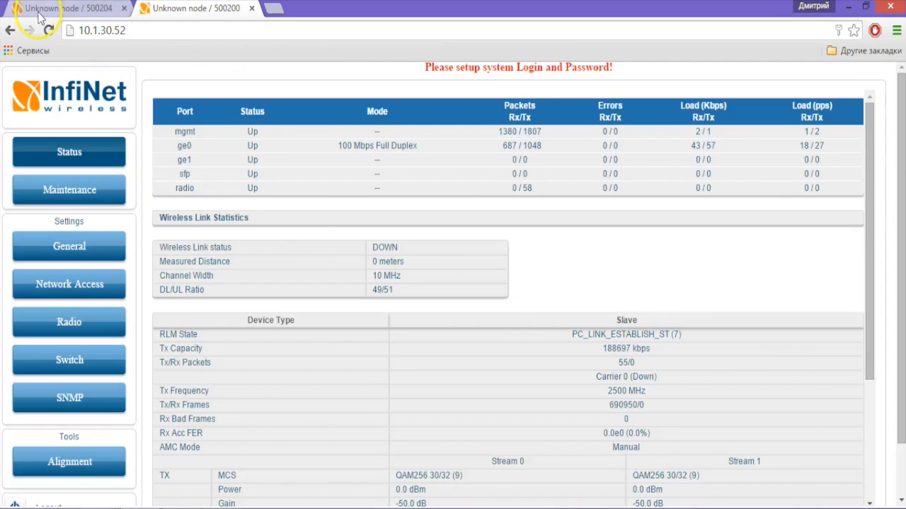
Step: Reload and sign back in to 10.1.30.51, then return to 10.1.30.52's Status page
click(39, 12)
key(F5)
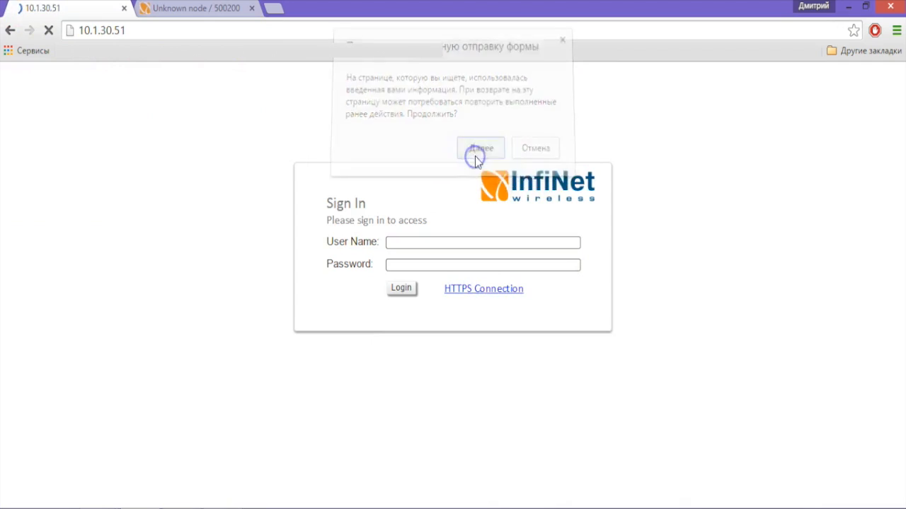
click(478, 158)
click(516, 128)
text(123)
key(Tab)
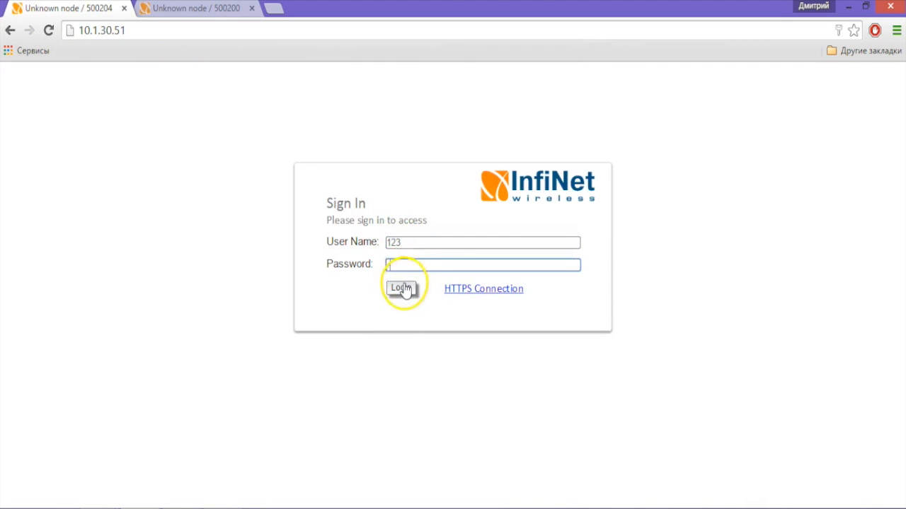
text(123)
click(401, 288)
click(211, 17)
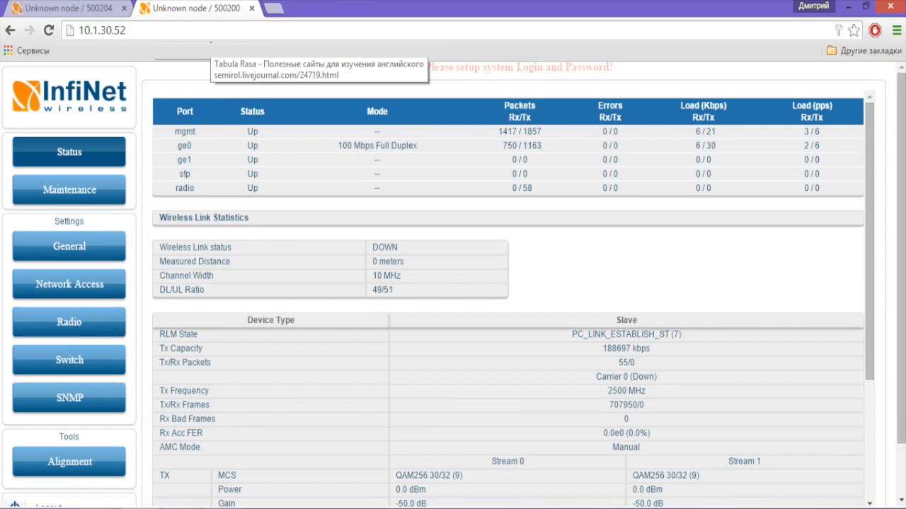
scroll(226, 330, down, 1)
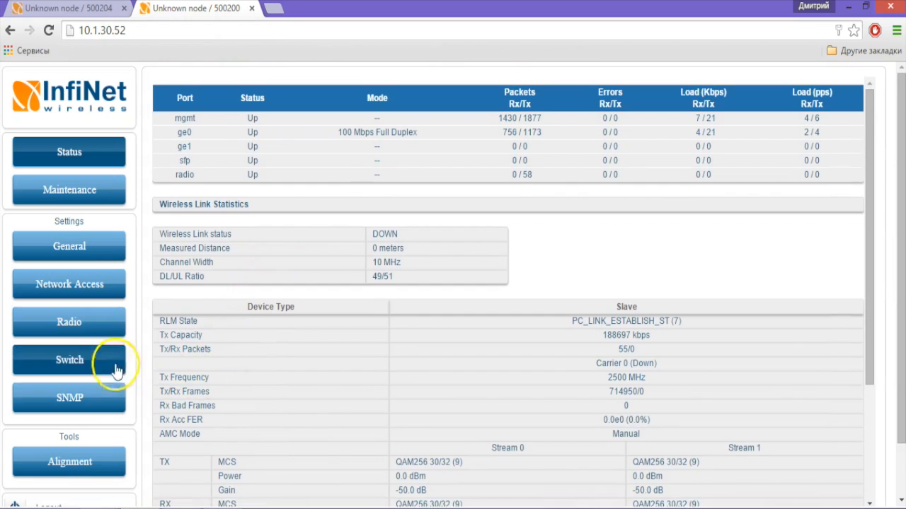
Step: Open 10.1.30.52's Radio settings, keeping Node Type slave and Link ID 0
click(107, 329)
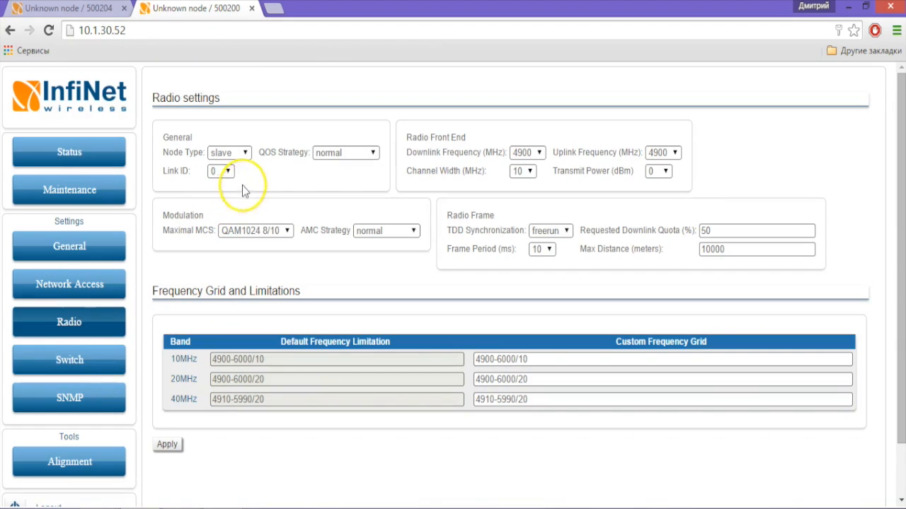
click(246, 153)
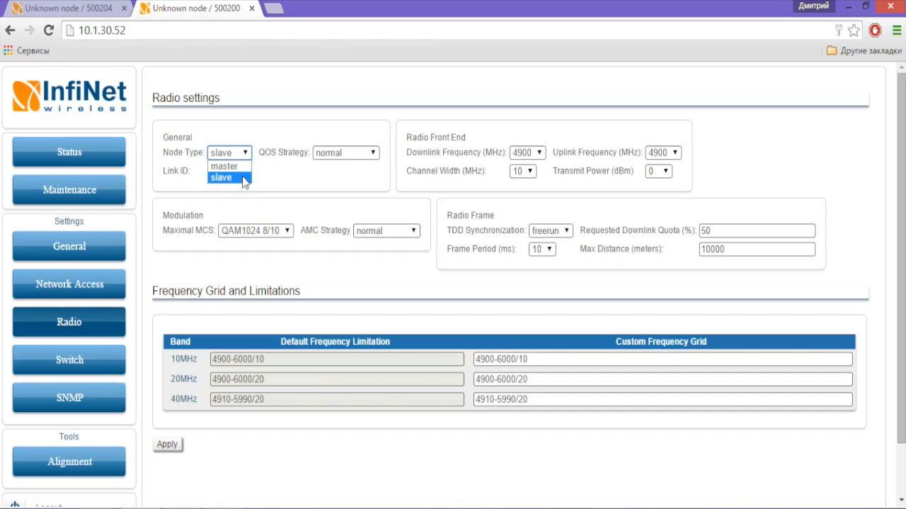
click(243, 180)
click(223, 173)
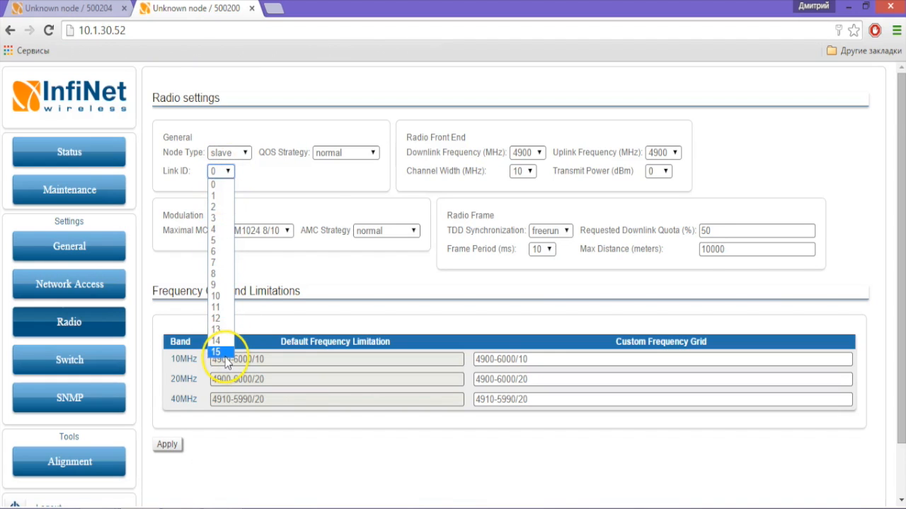
click(248, 163)
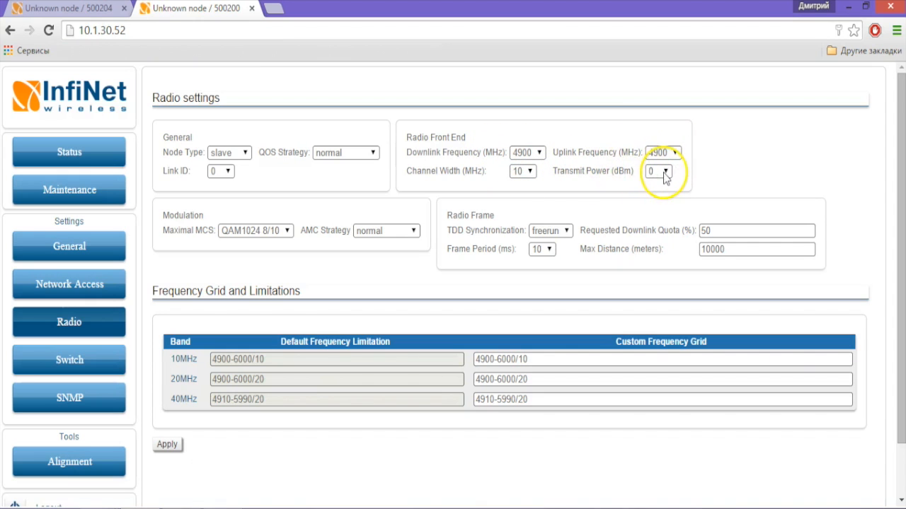
Step: Set the slave's channel width to 20 MHz and downlink frequency to 5560 MHz
click(529, 171)
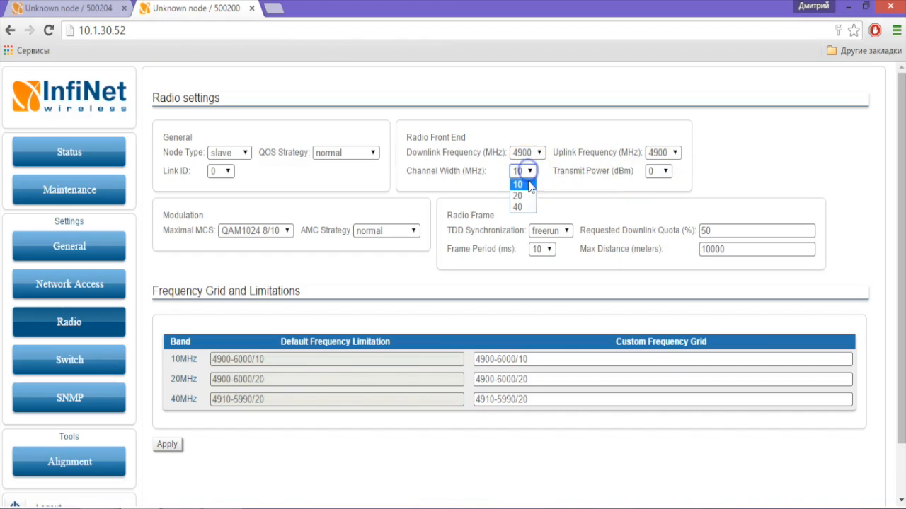
click(524, 192)
click(540, 152)
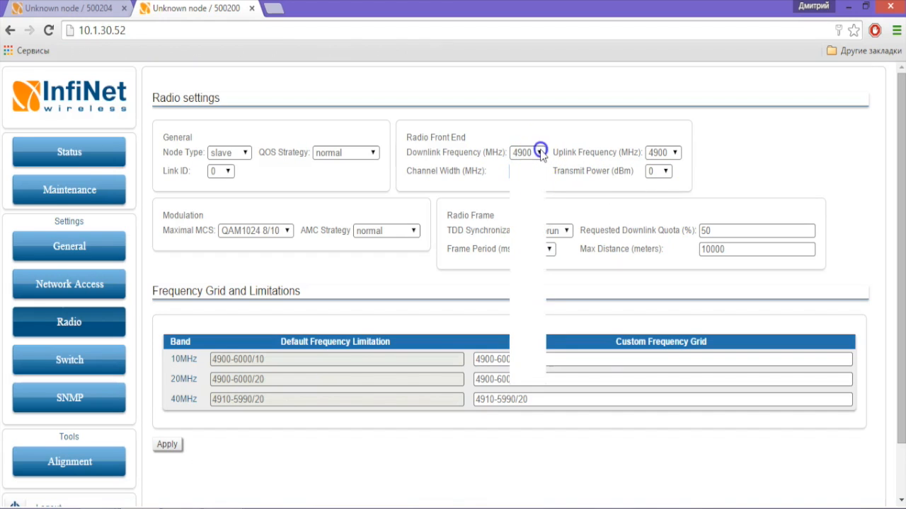
drag(537, 183, 549, 251)
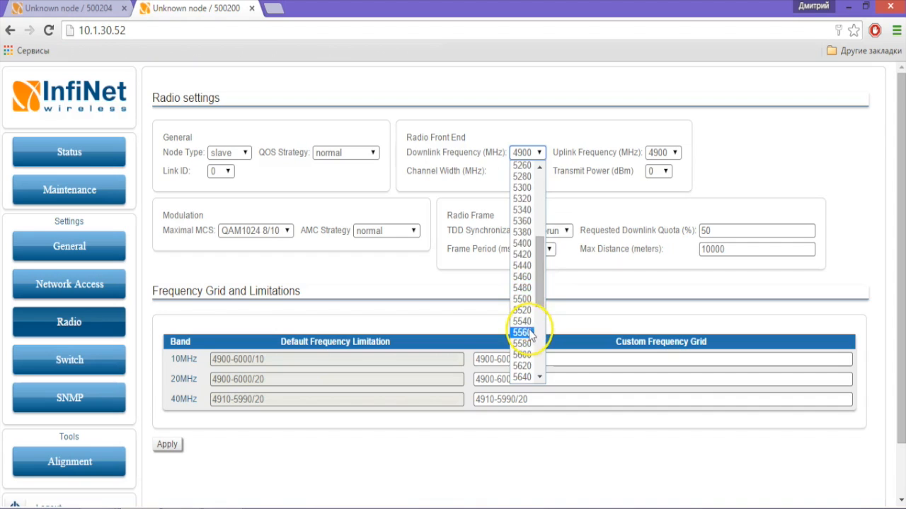
click(521, 332)
Step: Set the slave's uplink frequency to 5560 MHz and transmit power to 20 dBm
click(663, 152)
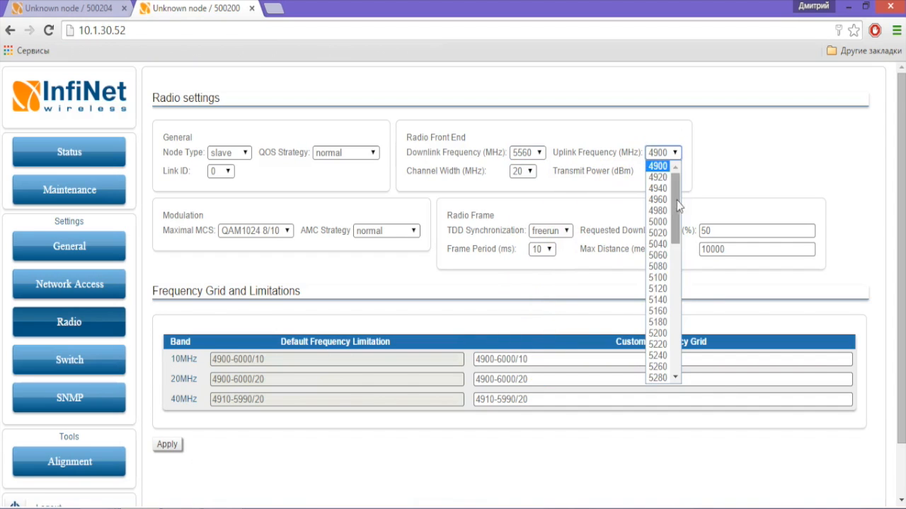
scroll(667, 305, down, 10)
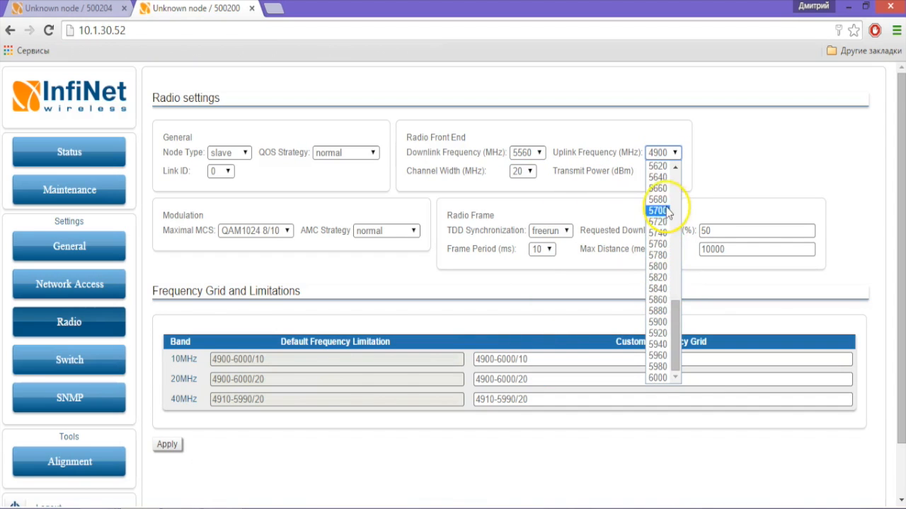
scroll(669, 195, up, 4)
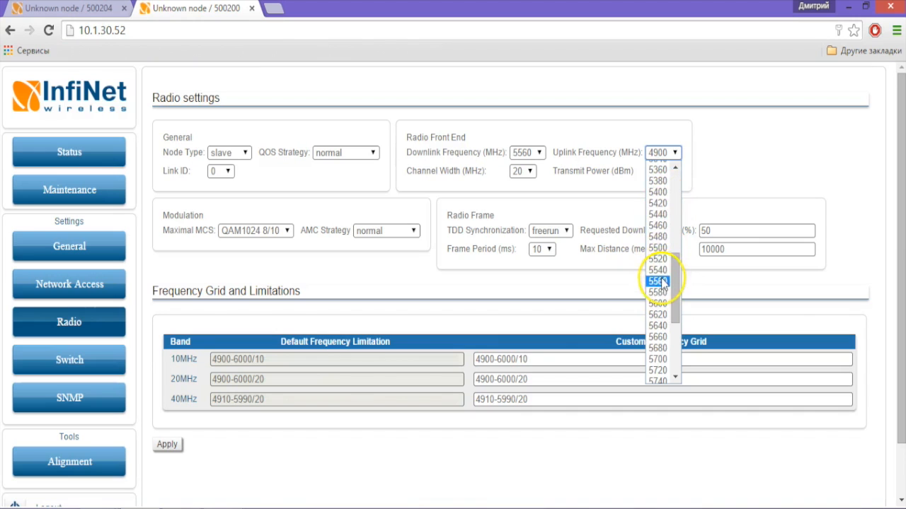
click(660, 281)
click(665, 173)
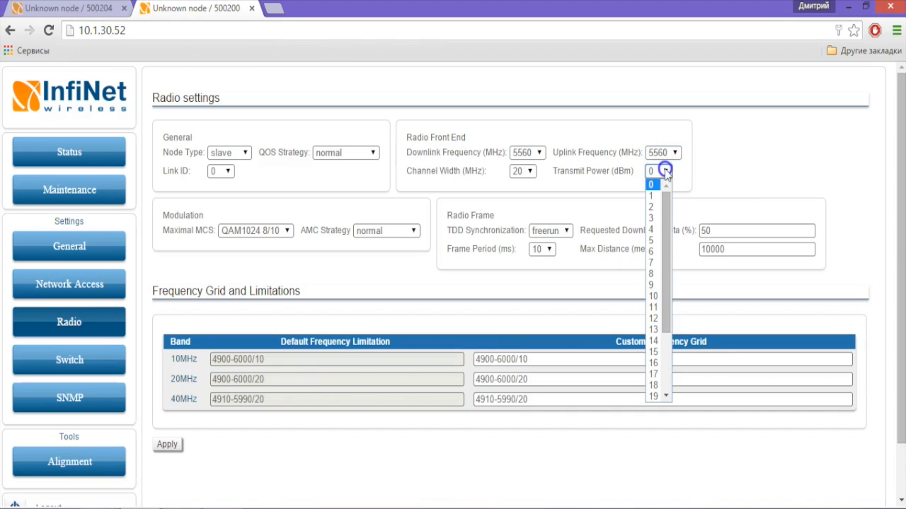
drag(666, 292, 649, 354)
click(649, 350)
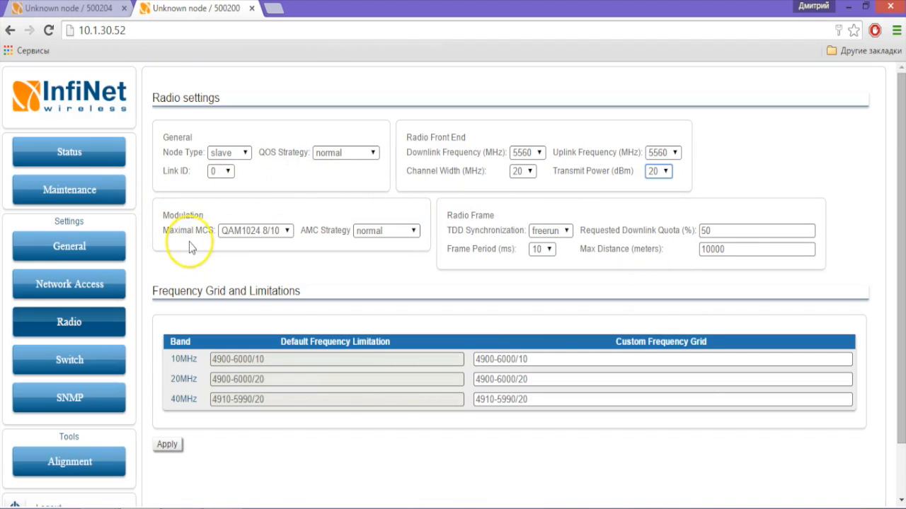
click(287, 231)
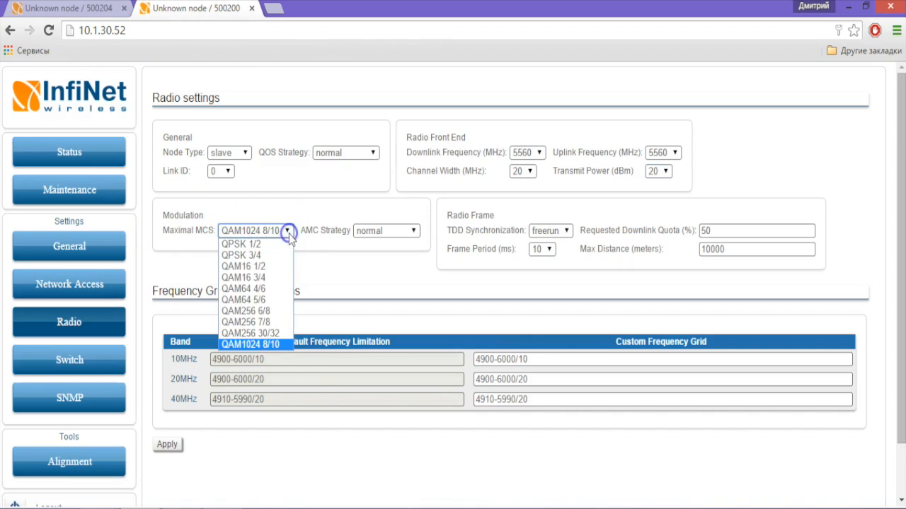
click(278, 345)
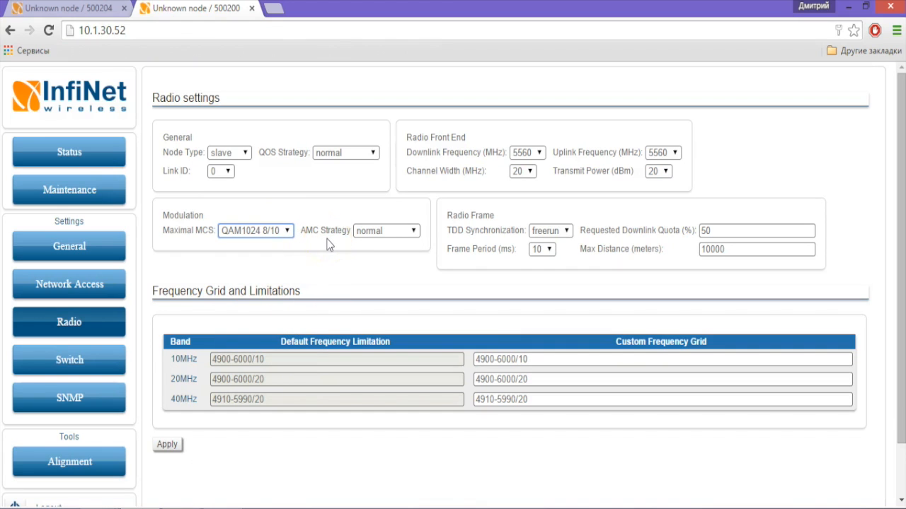
click(424, 220)
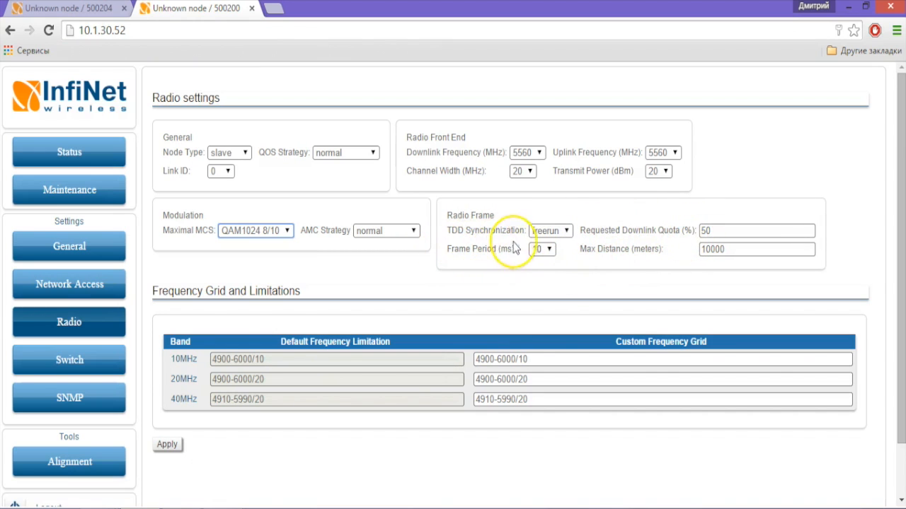
click(629, 249)
drag(628, 249, 657, 249)
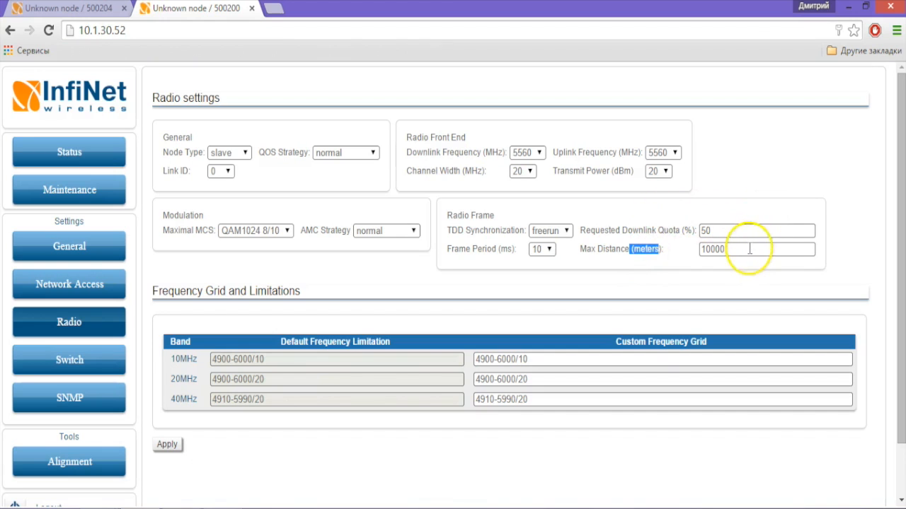
Step: Replace the 8500 Max Distance with 0 and apply the slave's radio settings
drag(749, 249, 658, 233)
text(8)
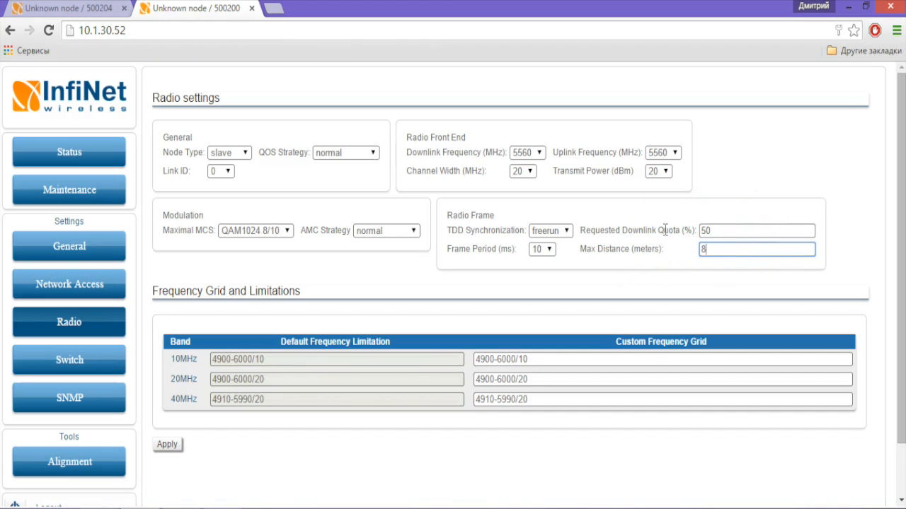
text(500)
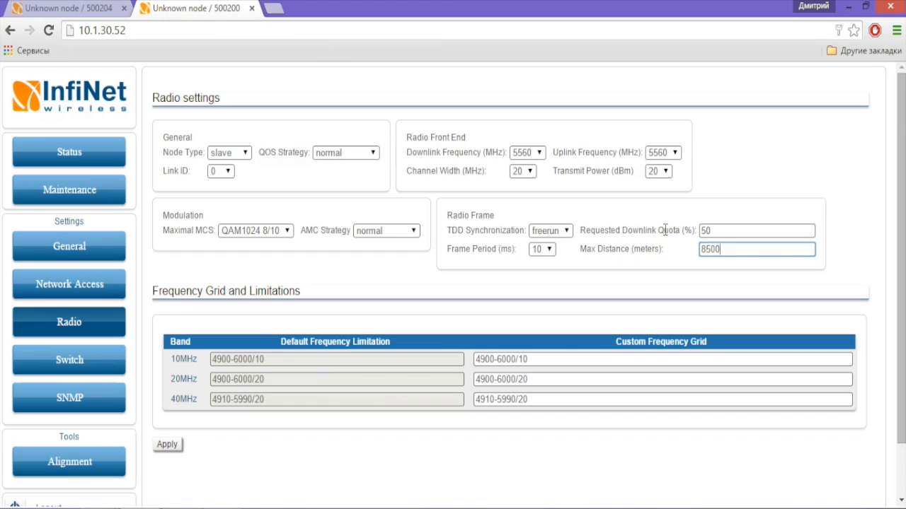
click(731, 246)
drag(730, 246, 683, 249)
click(671, 259)
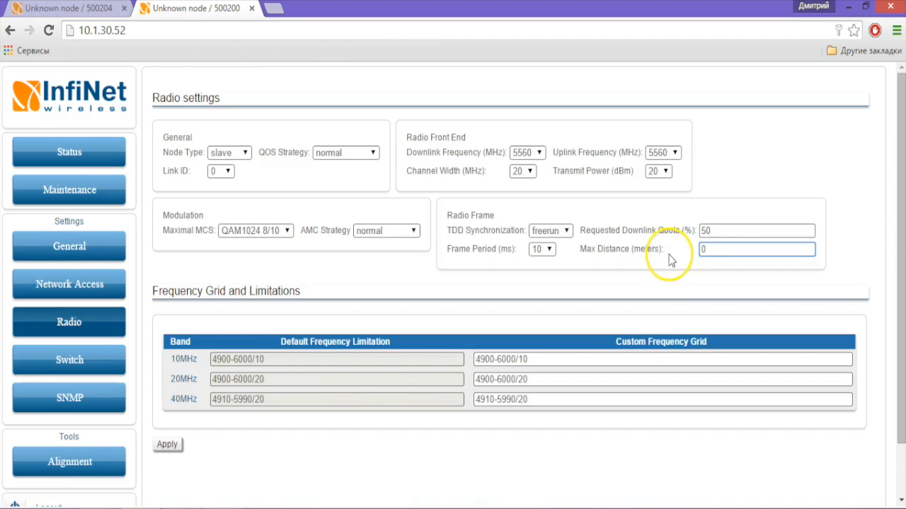
click(174, 445)
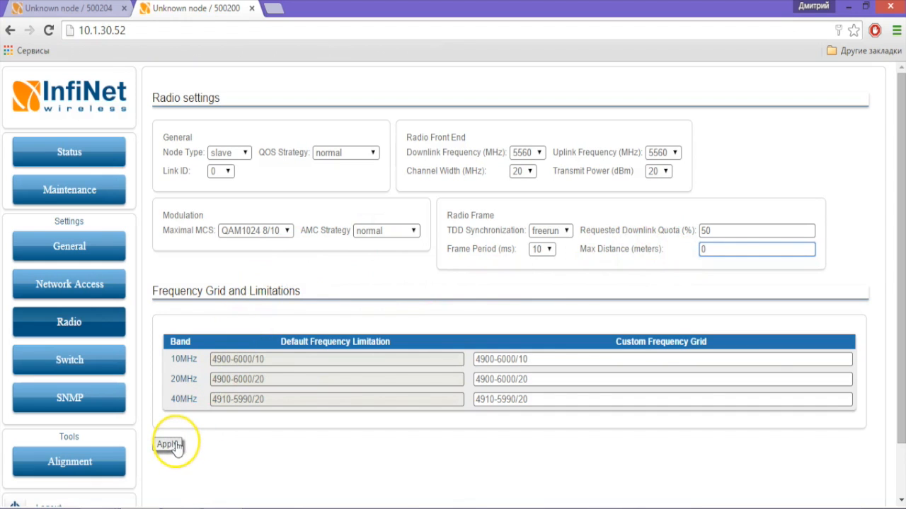
Step: On 10.1.30.51's Radio settings keep Master, set width 20 MHz and downlink 5560 MHz
click(76, 10)
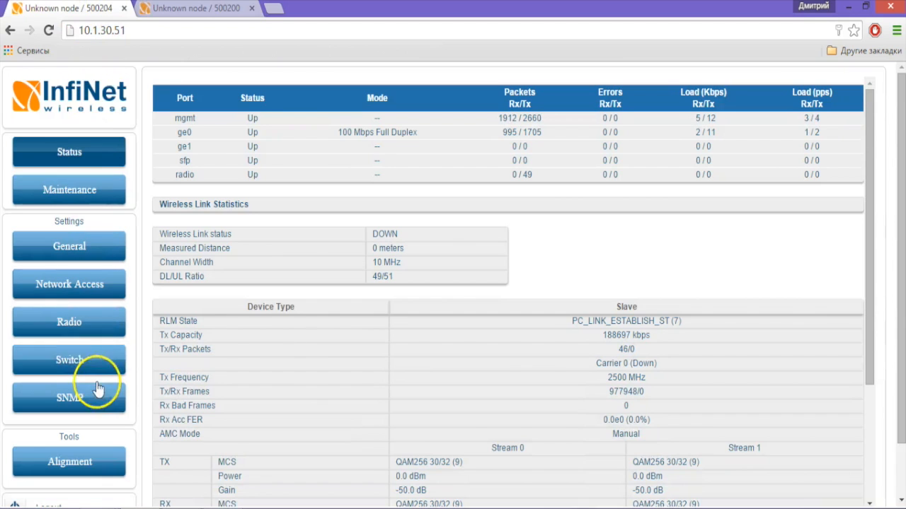
click(101, 321)
click(245, 154)
click(241, 168)
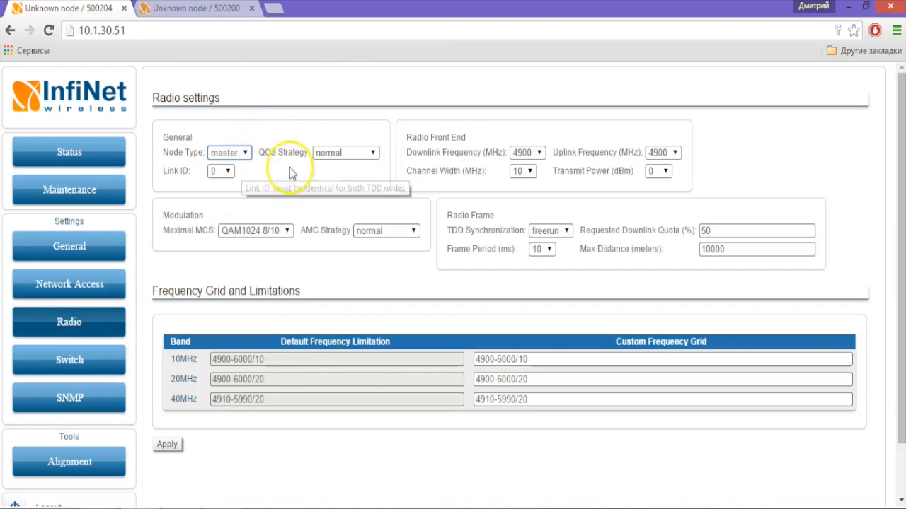
click(529, 171)
click(523, 197)
click(536, 154)
drag(539, 232, 549, 298)
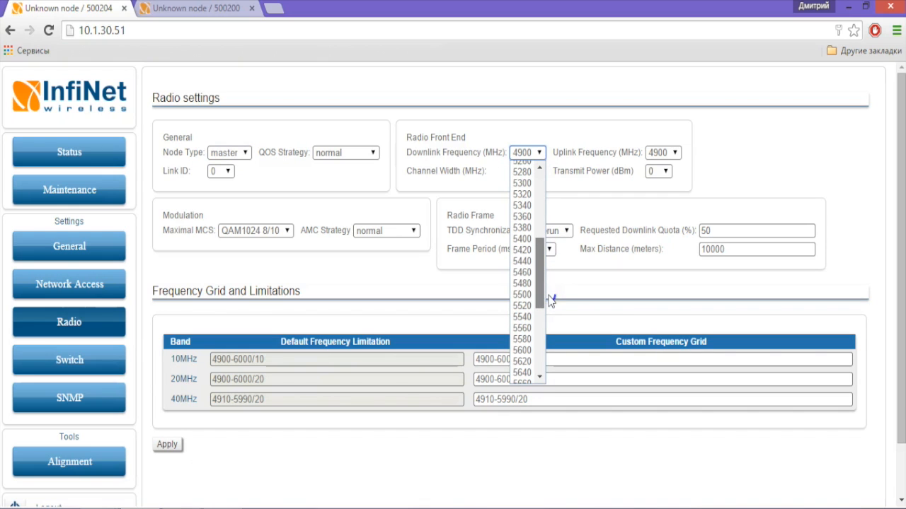
click(542, 327)
Step: Set the master's uplink to 5560 MHz, transmit power 20 dBm and Max Distance 0
click(670, 152)
drag(676, 180, 676, 278)
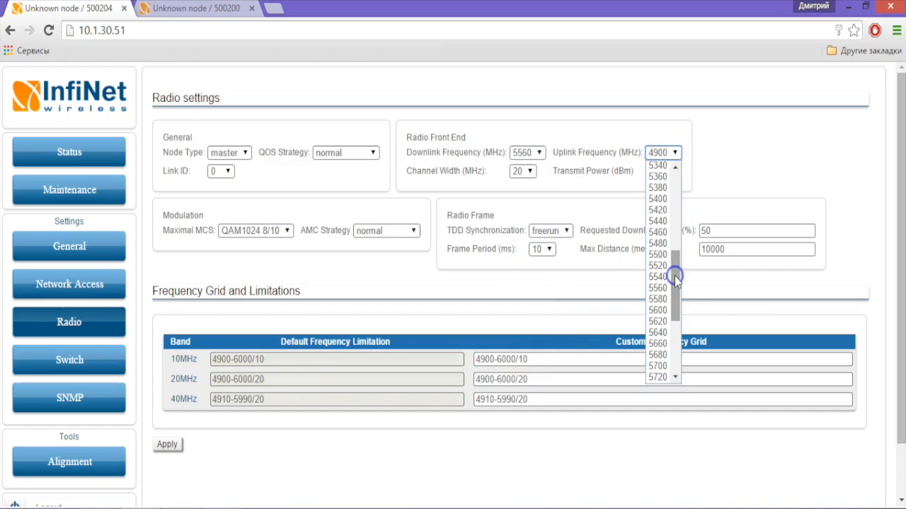
click(657, 288)
click(663, 171)
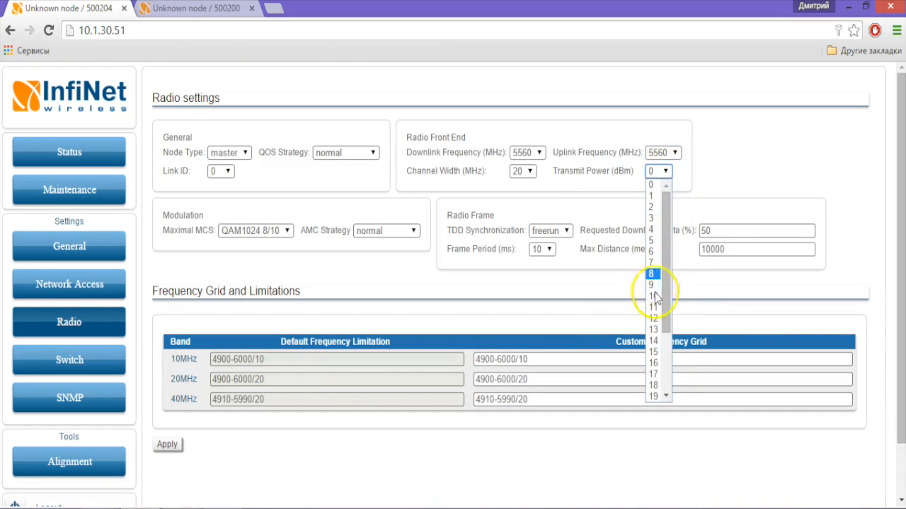
scroll(655, 375, down, 3)
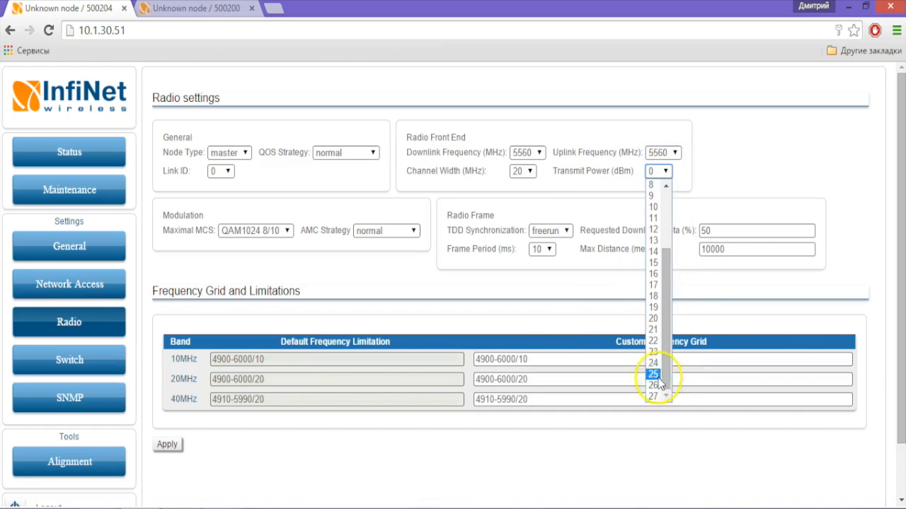
click(654, 319)
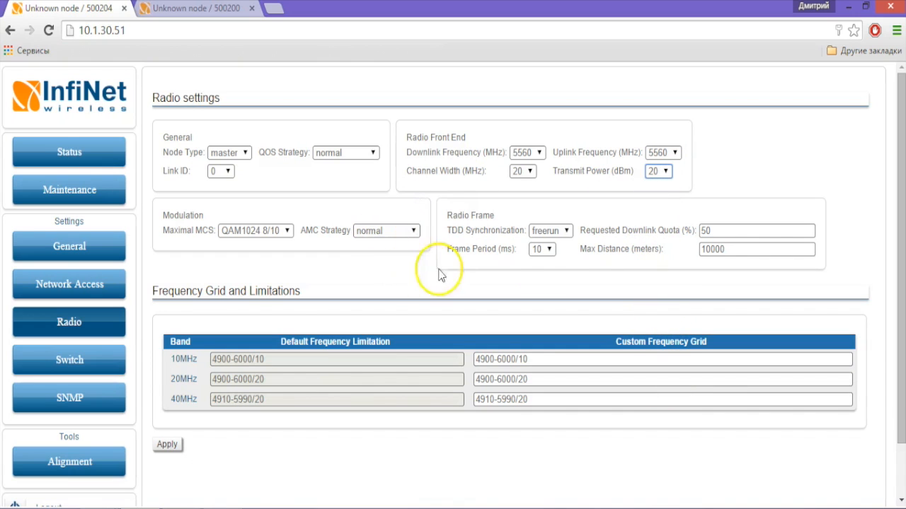
click(714, 255)
drag(715, 258, 681, 257)
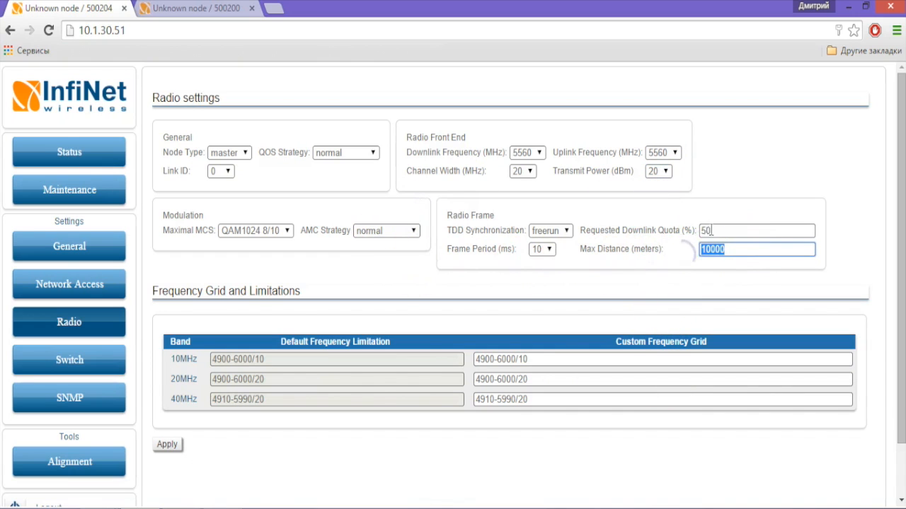
text(0)
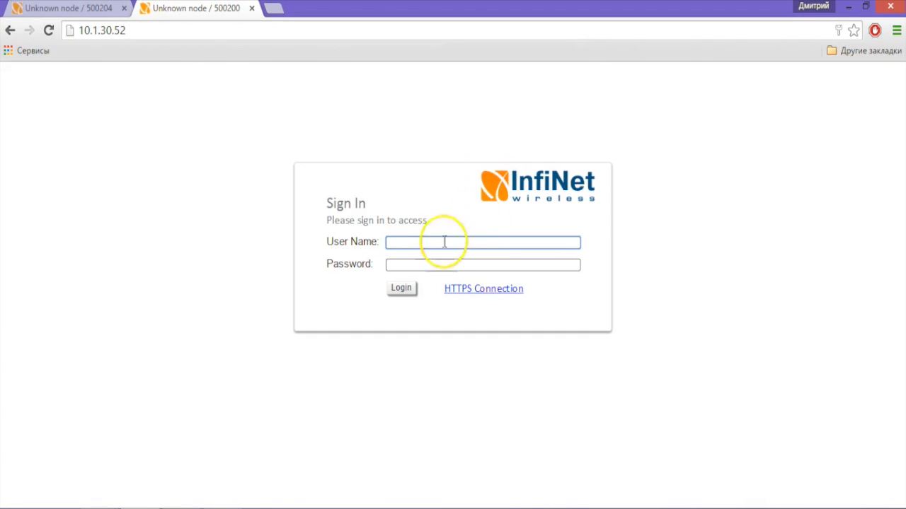
Step: Sign back in to node 10.1.30.52 with the user name and password
text(123)
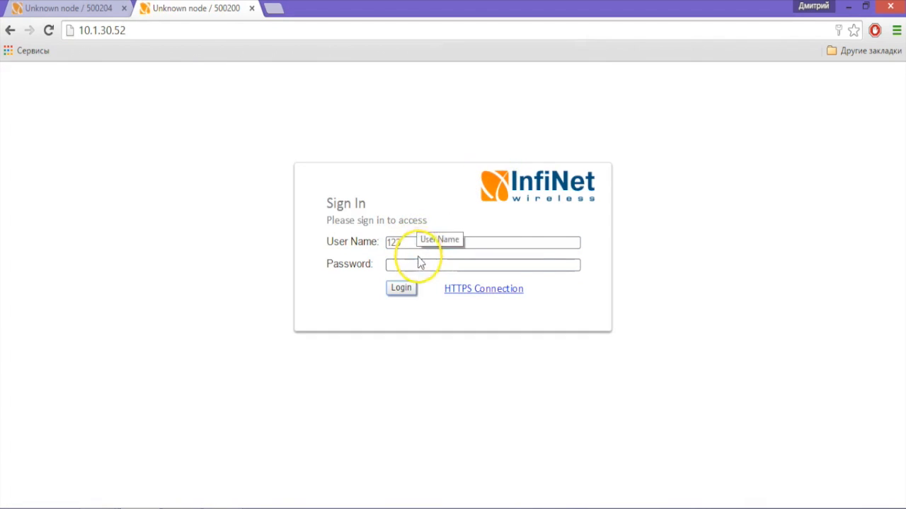
click(412, 263)
text(123)
click(408, 288)
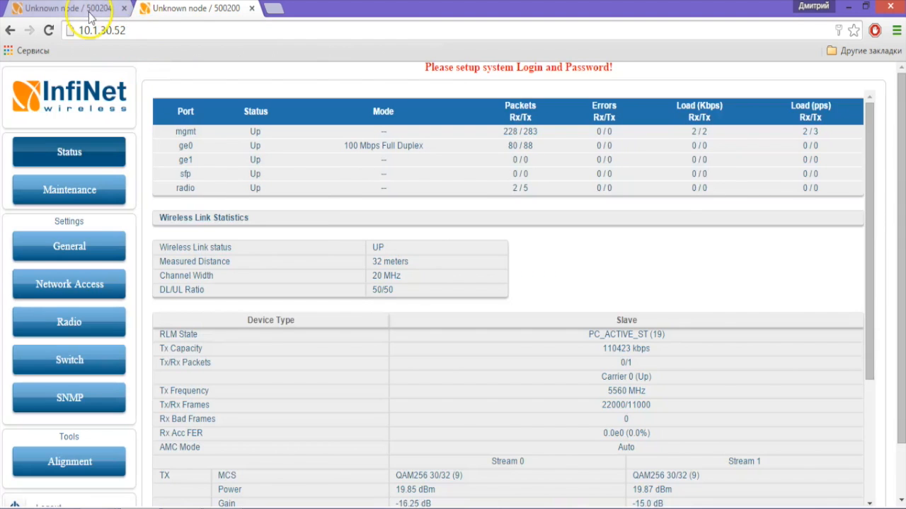
Step: Reload and sign back in to 10.1.30.51, then return to 10.1.30.52's Status page
click(88, 8)
key(F5)
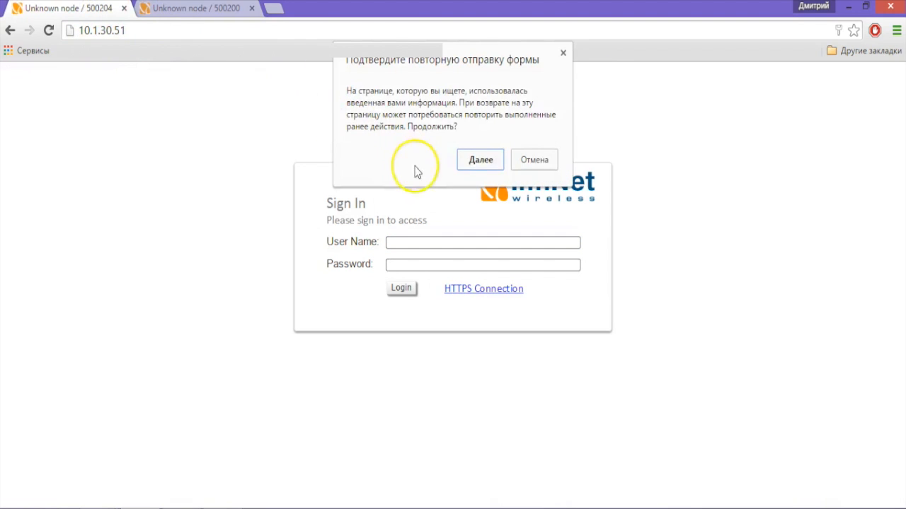
click(480, 160)
text(123)
key(Tab)
text(123)
click(401, 288)
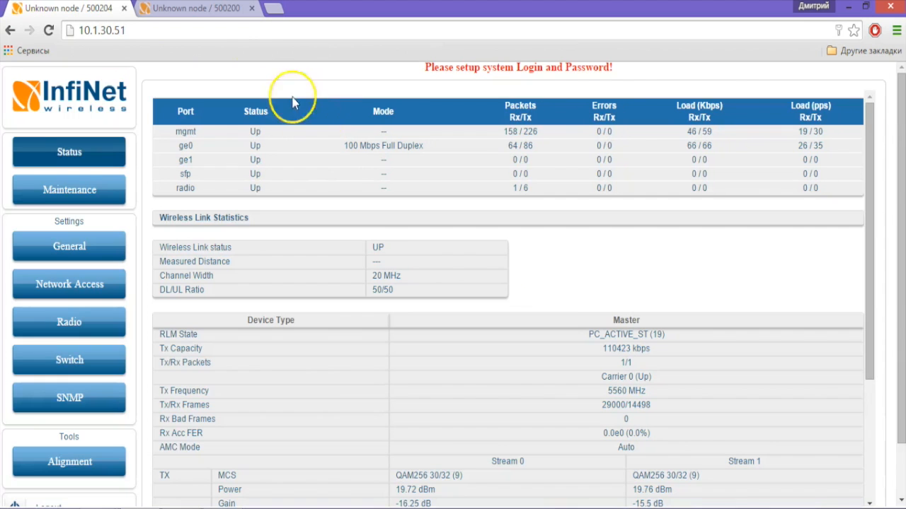
click(190, 8)
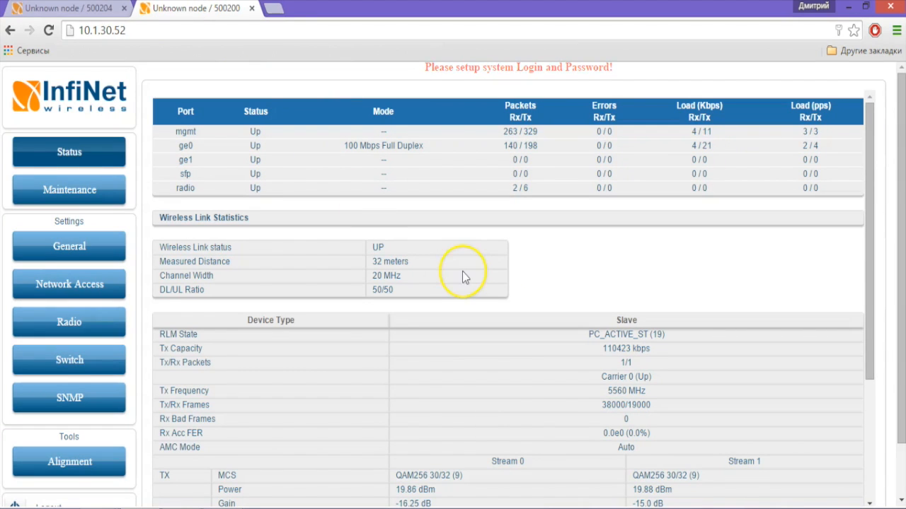
Step: Scroll the slave's Status page to the Stream 0/1 TX and RX rows and highlight the RSSI reading
scroll(487, 241, down, 1)
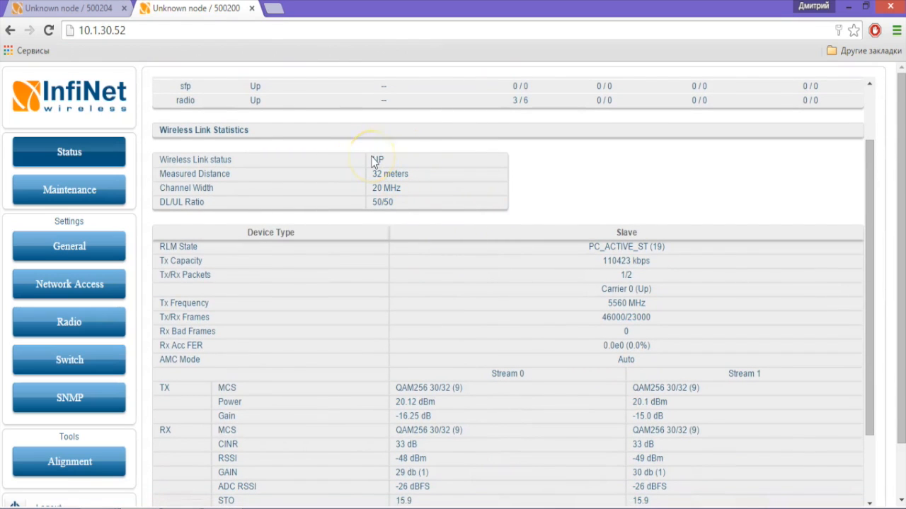
click(398, 163)
click(382, 155)
scroll(328, 289, down, 1)
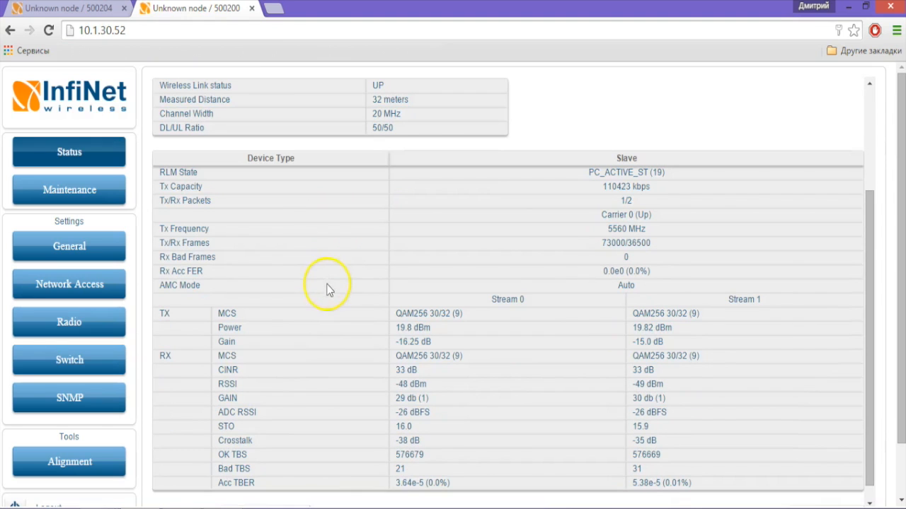
drag(243, 387, 219, 380)
click(215, 379)
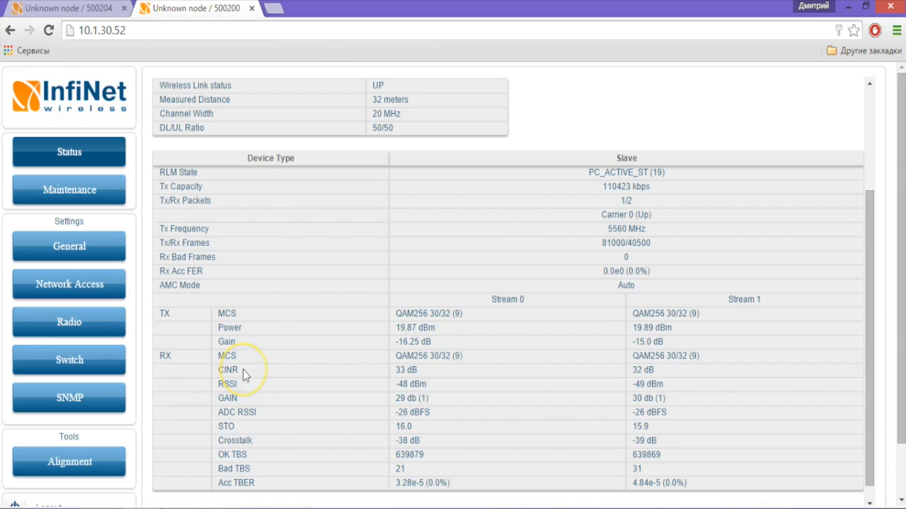
mouse_move(243, 370)
mouse_down()
mouse_move(217, 366)
mouse_move(244, 372)
mouse_up()
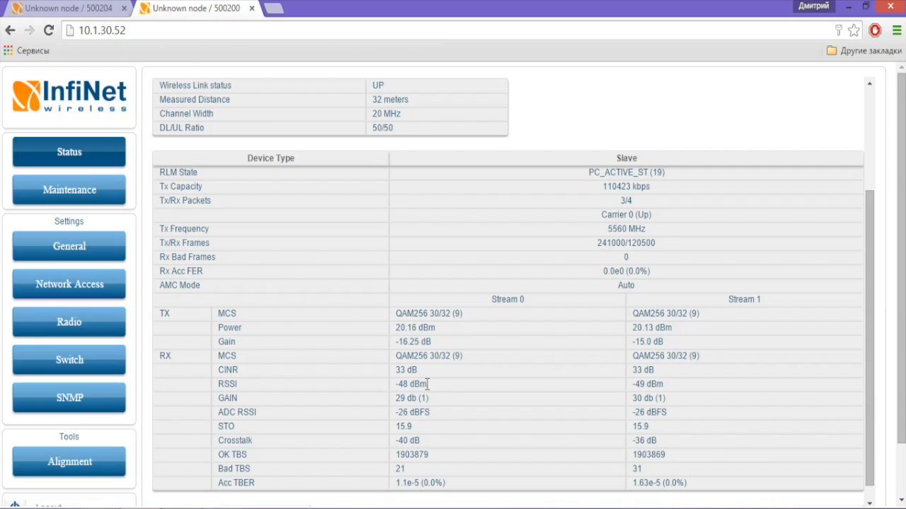
Step: Briefly highlight the slave's Tx Capacity row, then switch to the master's 'Unknown node / 500204' Status page
drag(155, 185, 208, 187)
click(208, 186)
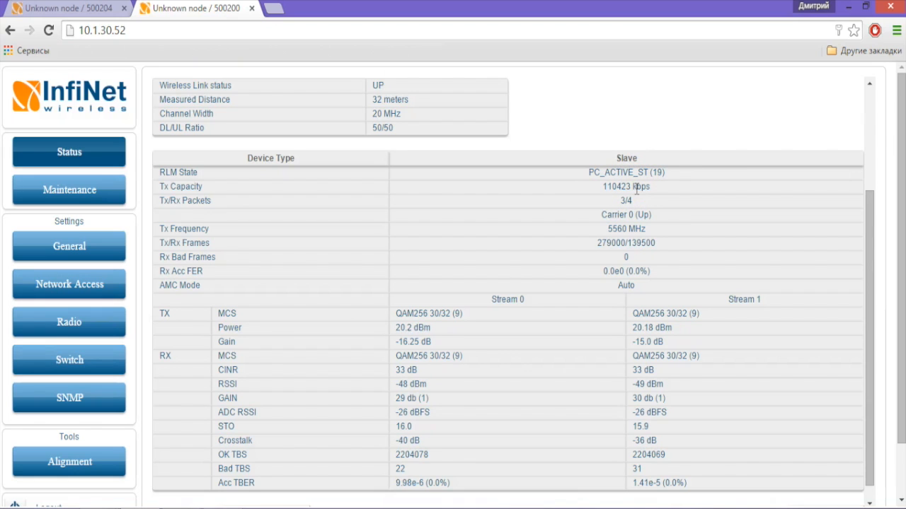
click(100, 11)
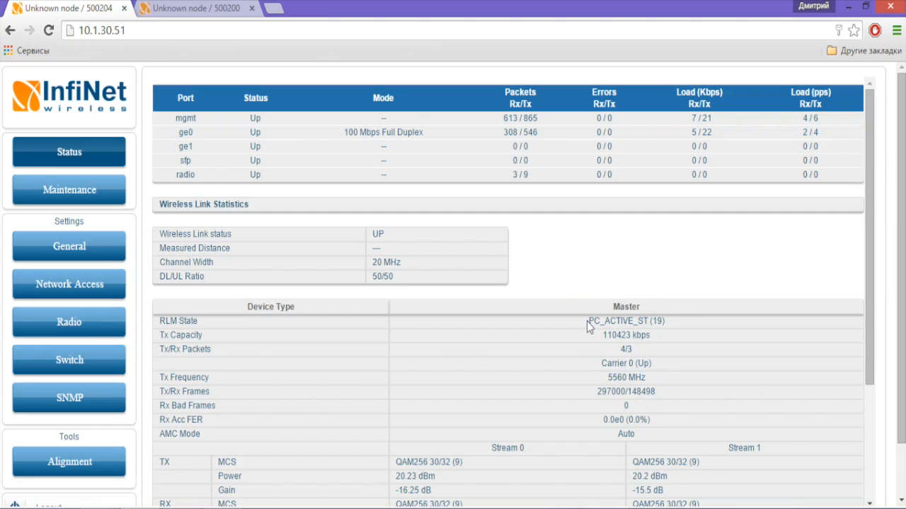
Step: Scroll the master's Status page down to show the per-stream RX rows
scroll(586, 321, down, 2)
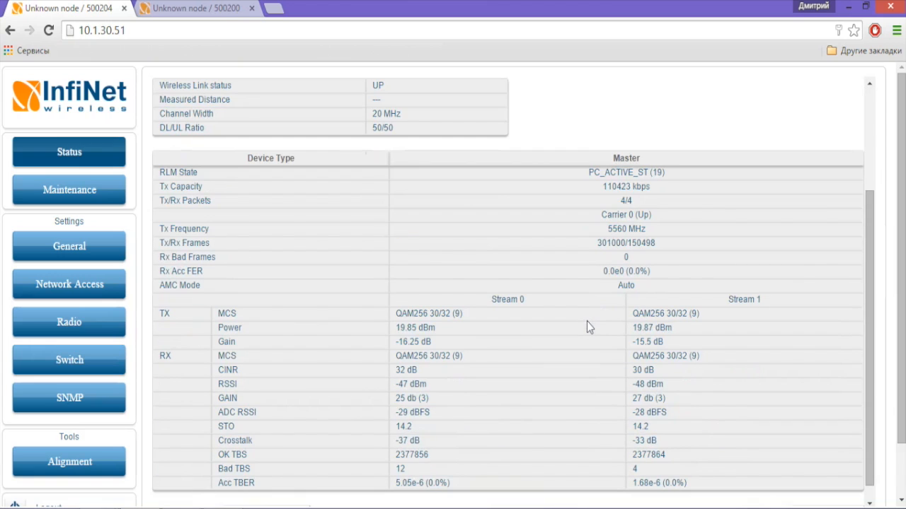